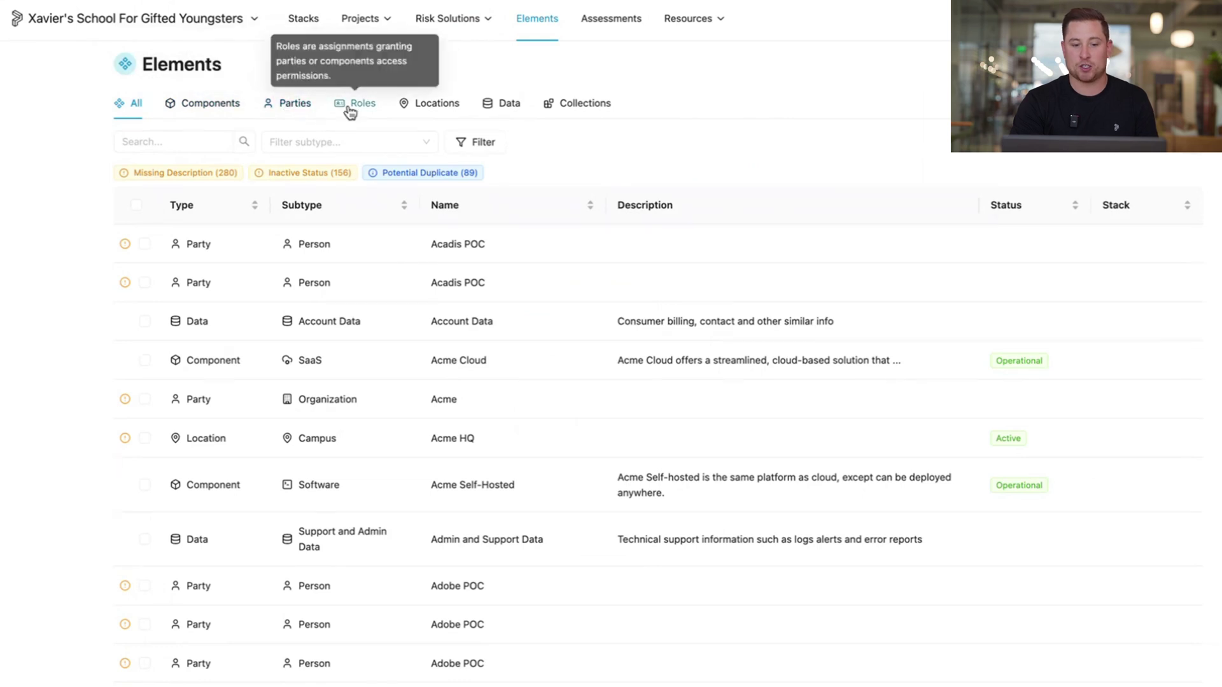
{"action": "left_click", "coordinate": [430, 107]}
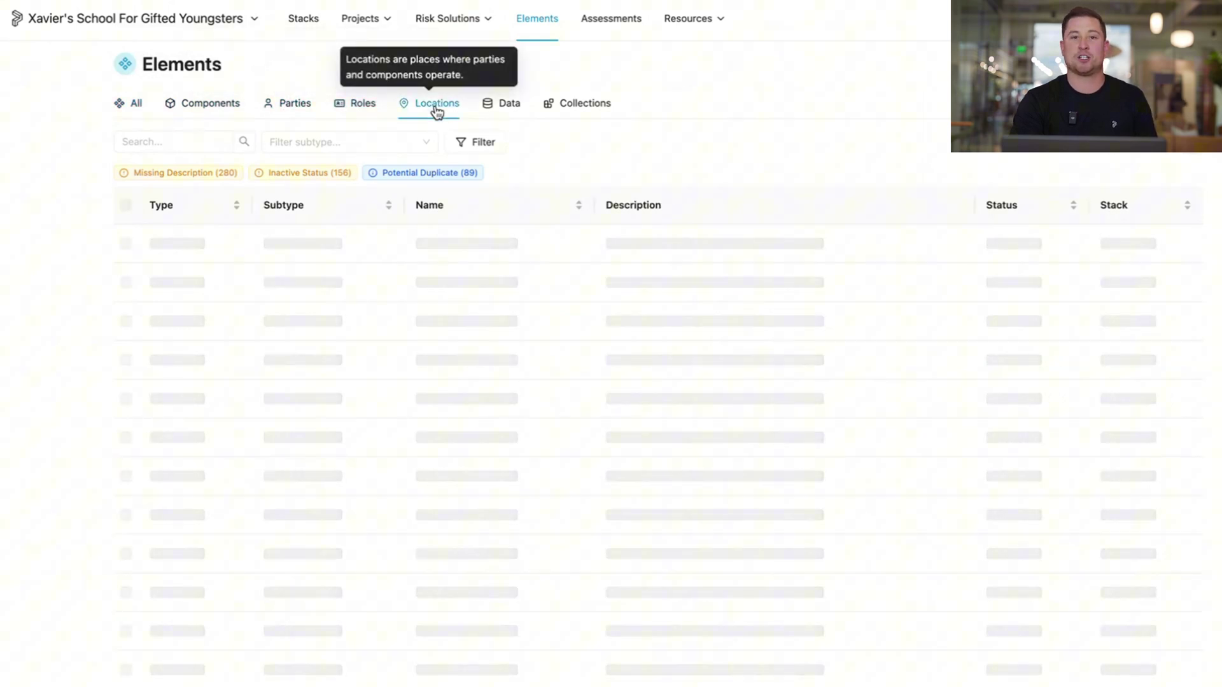
{"action": "left_click", "coordinate": [515, 107]}
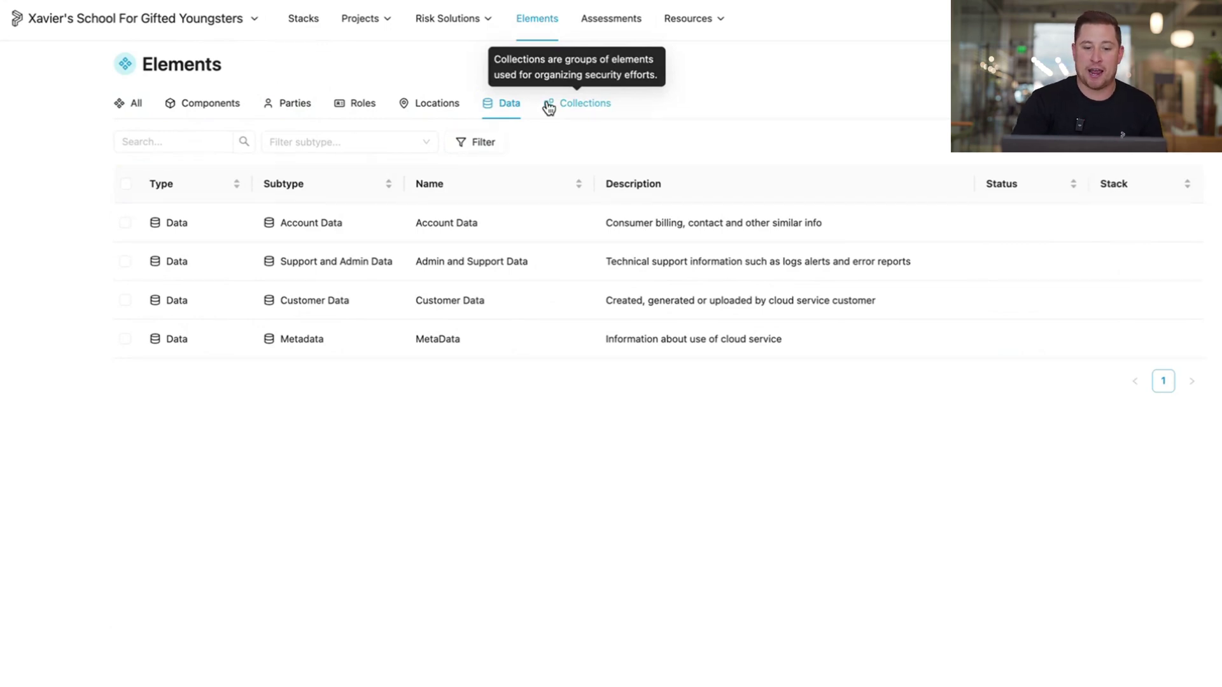
- Return to the Xavybaby Sauce Risk Solutions dashboard, which shows 286 solutions and 95% overall completion
{"action": "mouse_move", "coordinate": [453, 18]}
{"action": "left_click", "coordinate": [452, 61]}
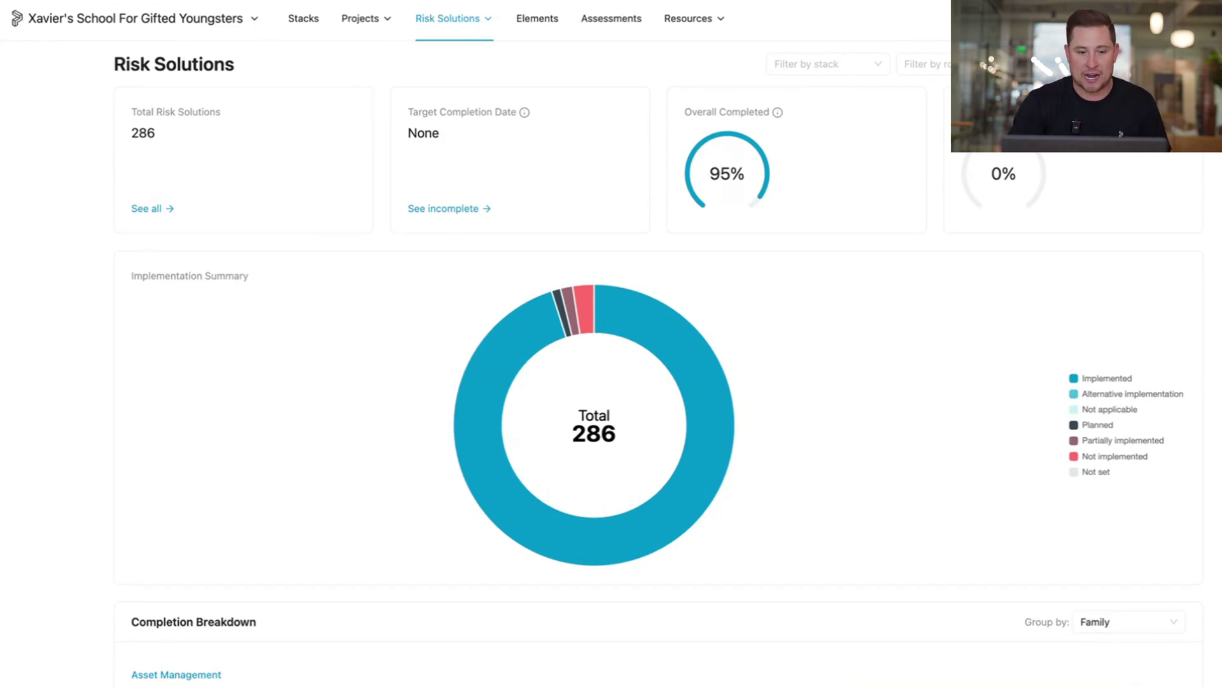
- Show the Risk Solutions implementation list with each solution's responsible role and its statuses
{"action": "left_click", "coordinate": [349, 32]}
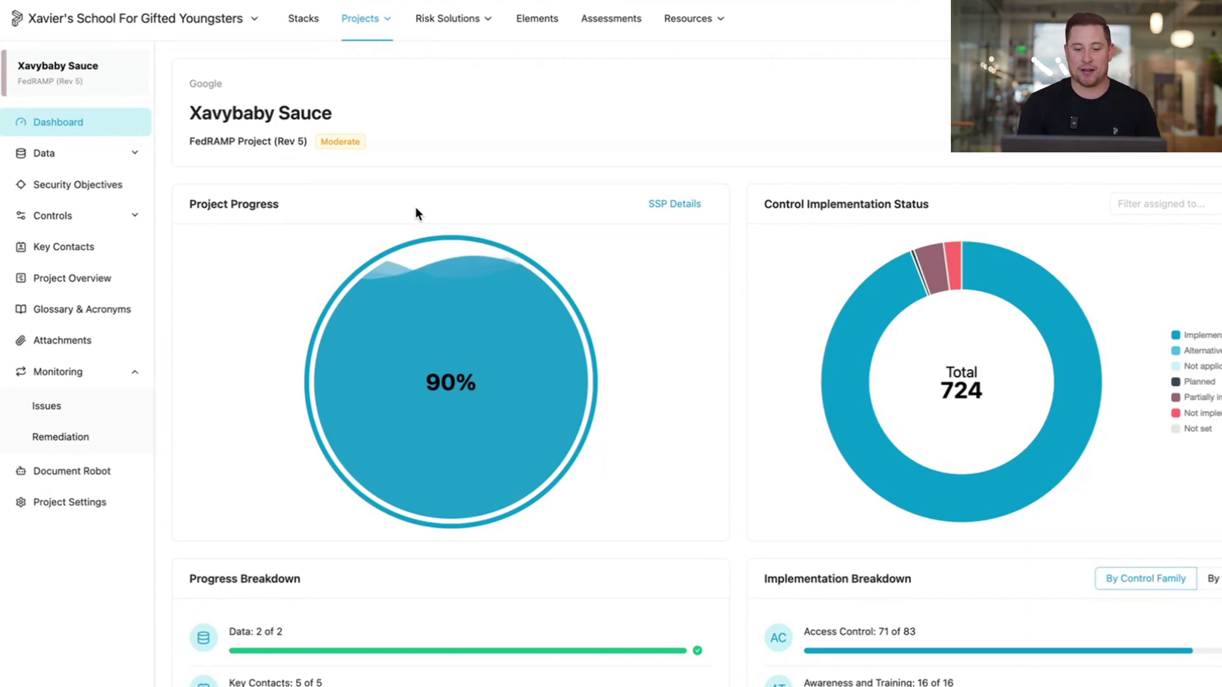
{"action": "scroll", "coordinate": [417, 212], "scroll_direction": "down", "scroll_amount": 2}
{"action": "scroll", "coordinate": [415, 210], "scroll_direction": "up", "scroll_amount": 2}
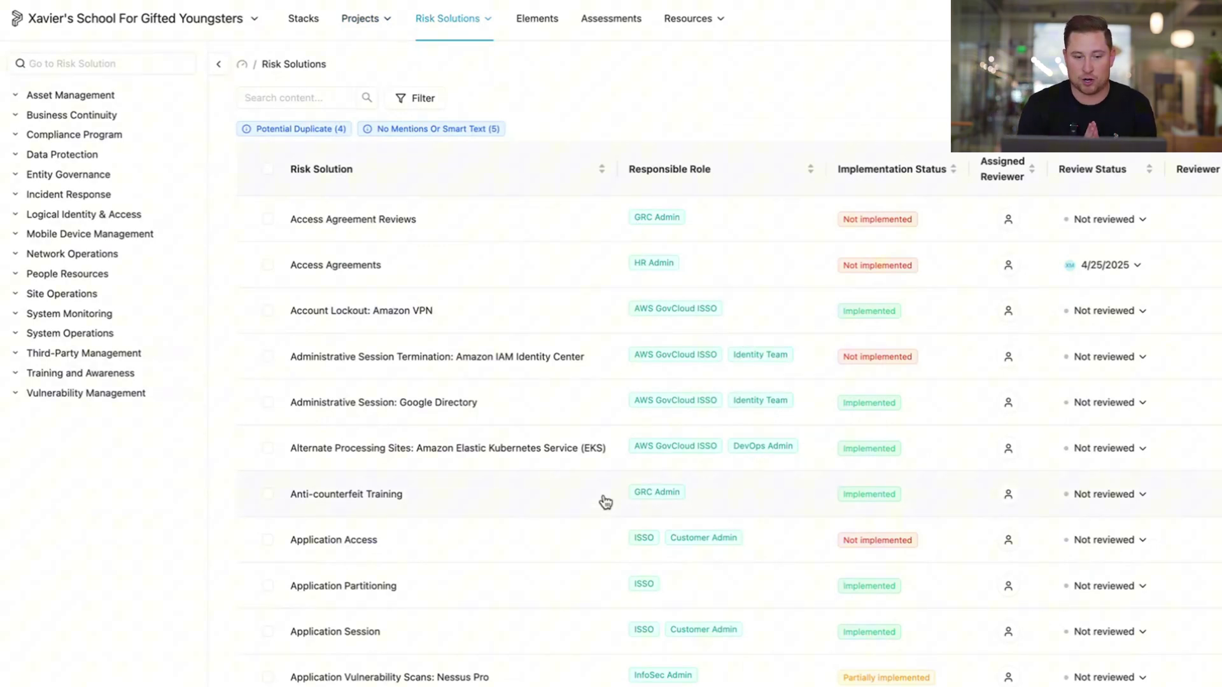
- Select every risk solution on the page, review the bulk Actions available, then dismiss them
{"action": "left_click", "coordinate": [268, 168]}
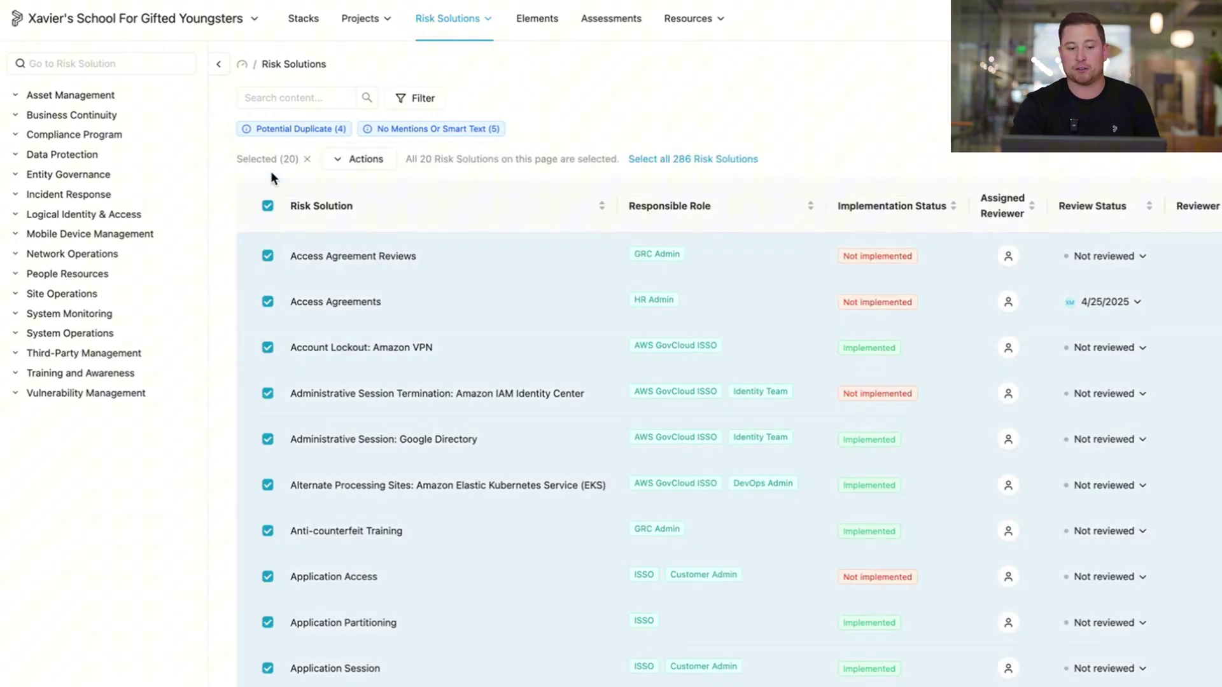
{"action": "left_click", "coordinate": [368, 162]}
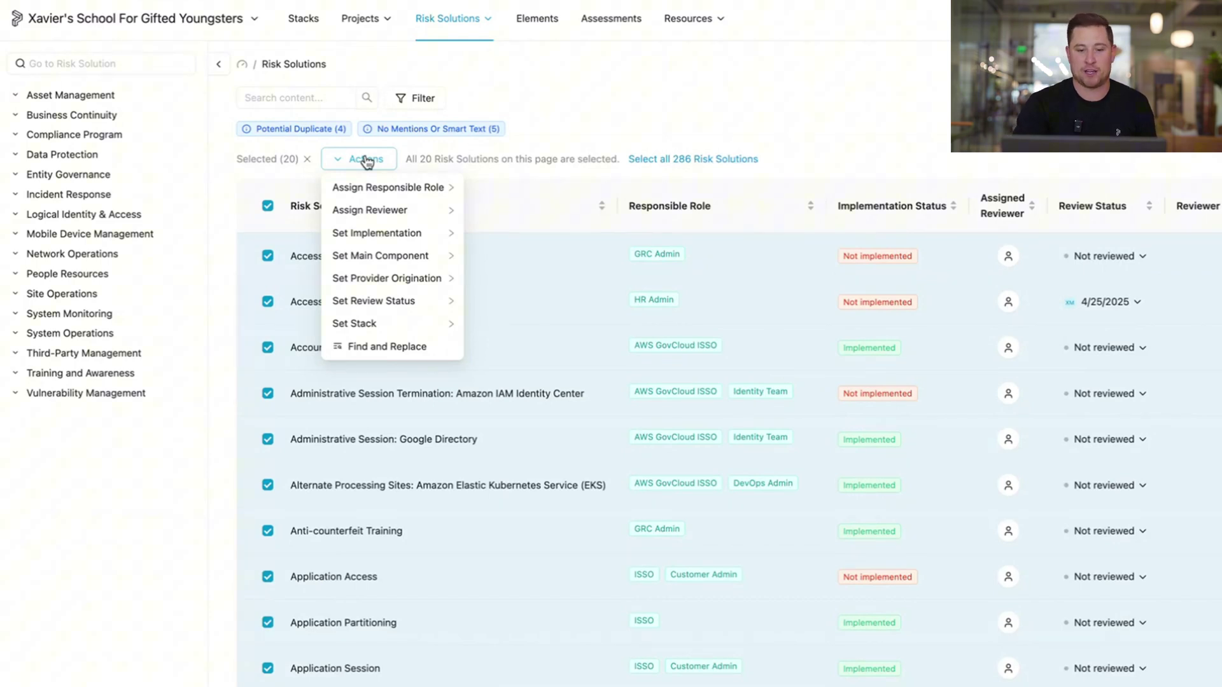
{"action": "left_click", "coordinate": [854, 118]}
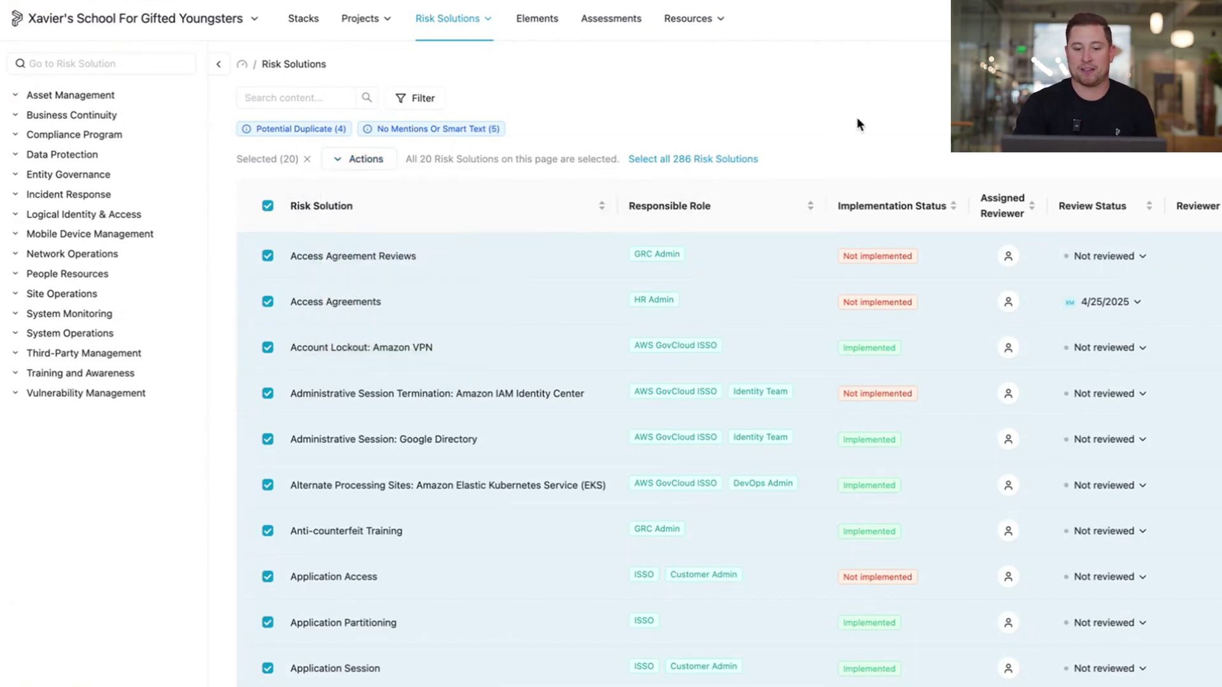
- Open the Access Agreements risk solution and review its control mappings
{"action": "left_click", "coordinate": [499, 318]}
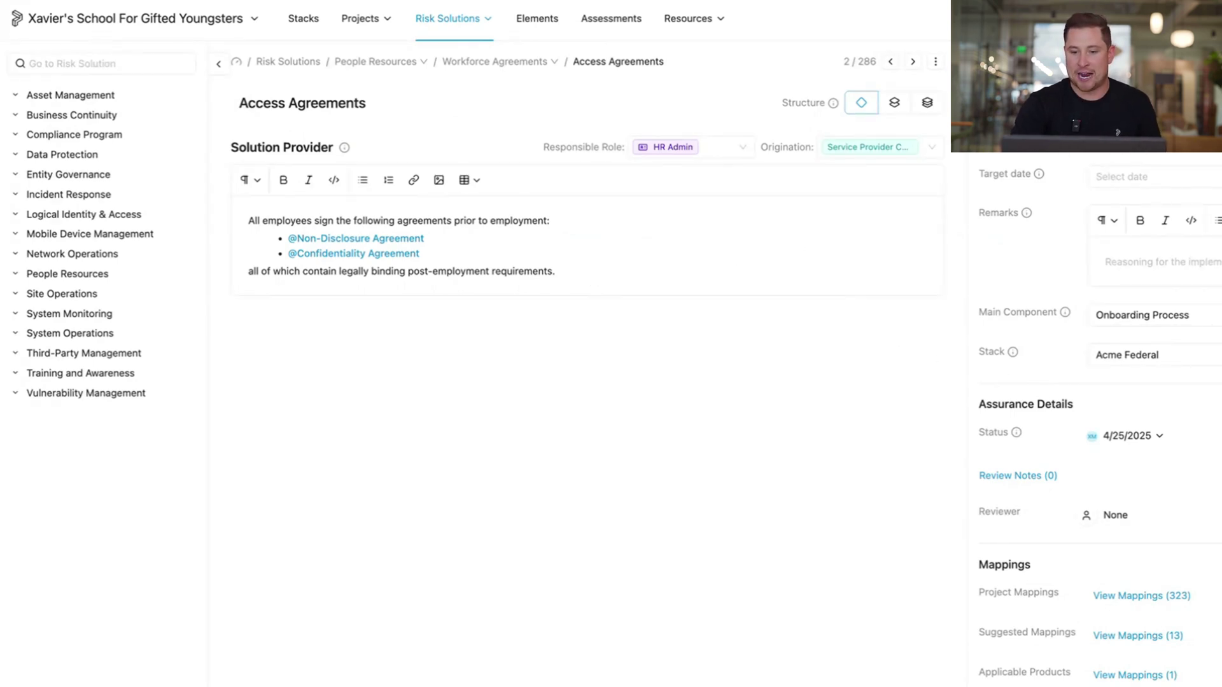
{"action": "left_click", "coordinate": [1130, 636]}
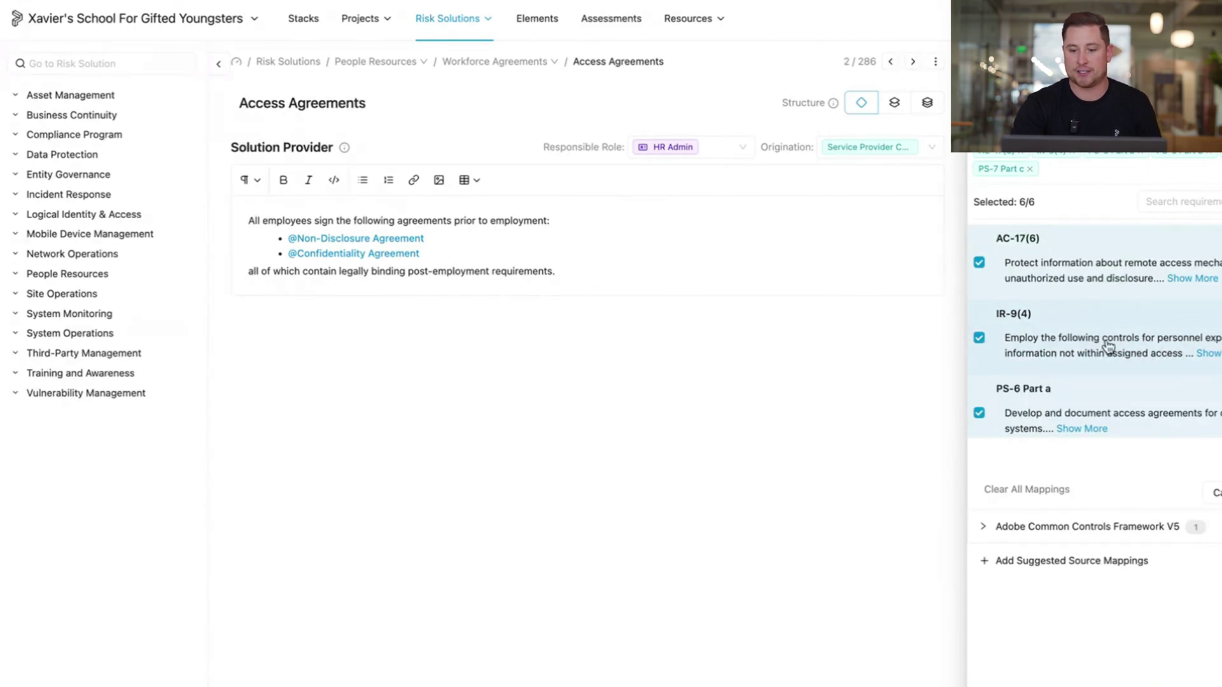
{"action": "scroll", "coordinate": [1108, 345], "scroll_direction": "down", "scroll_amount": 3}
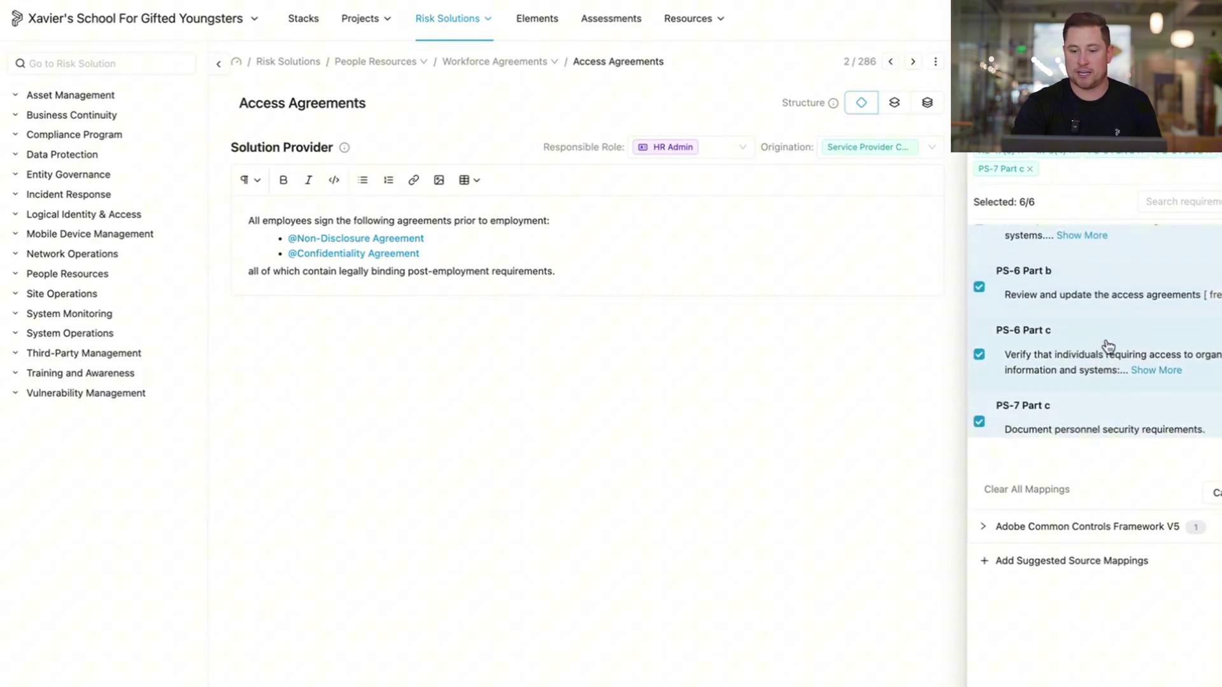
{"action": "scroll", "coordinate": [1146, 363], "scroll_direction": "up", "scroll_amount": 2}
- Add test text 'ndndn' to the Solution Provider statement, then delete it
{"action": "left_click", "coordinate": [592, 270]}
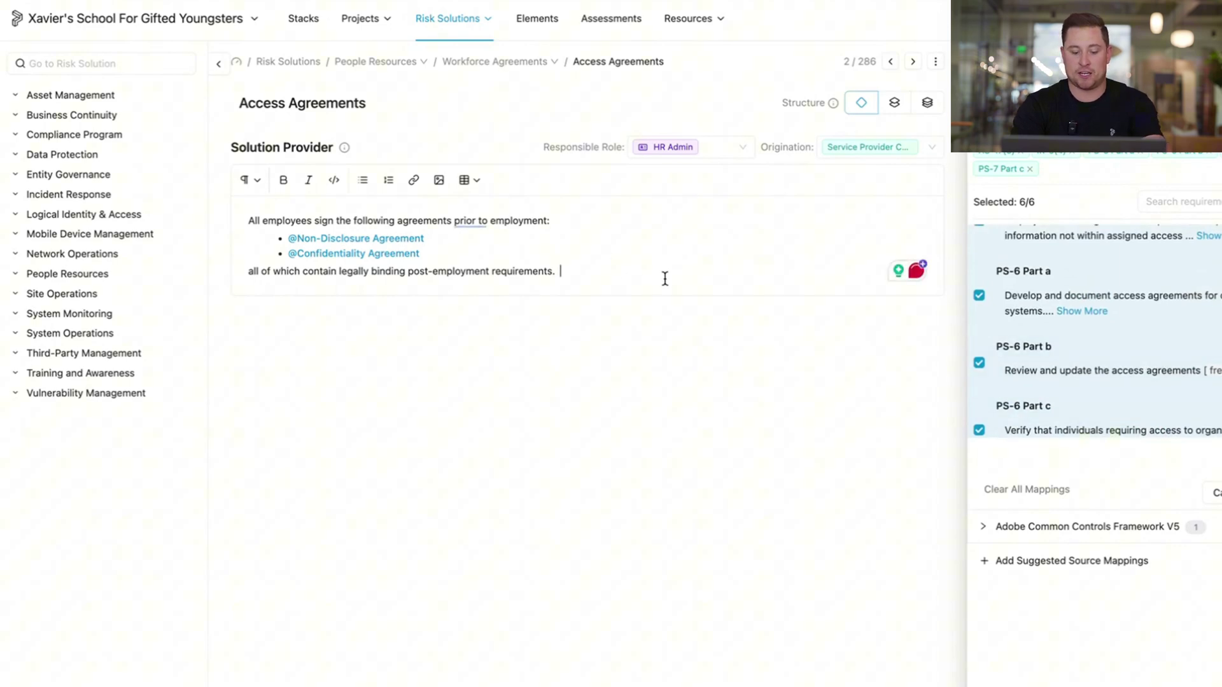
{"action": "type", "text": "ndndn"}
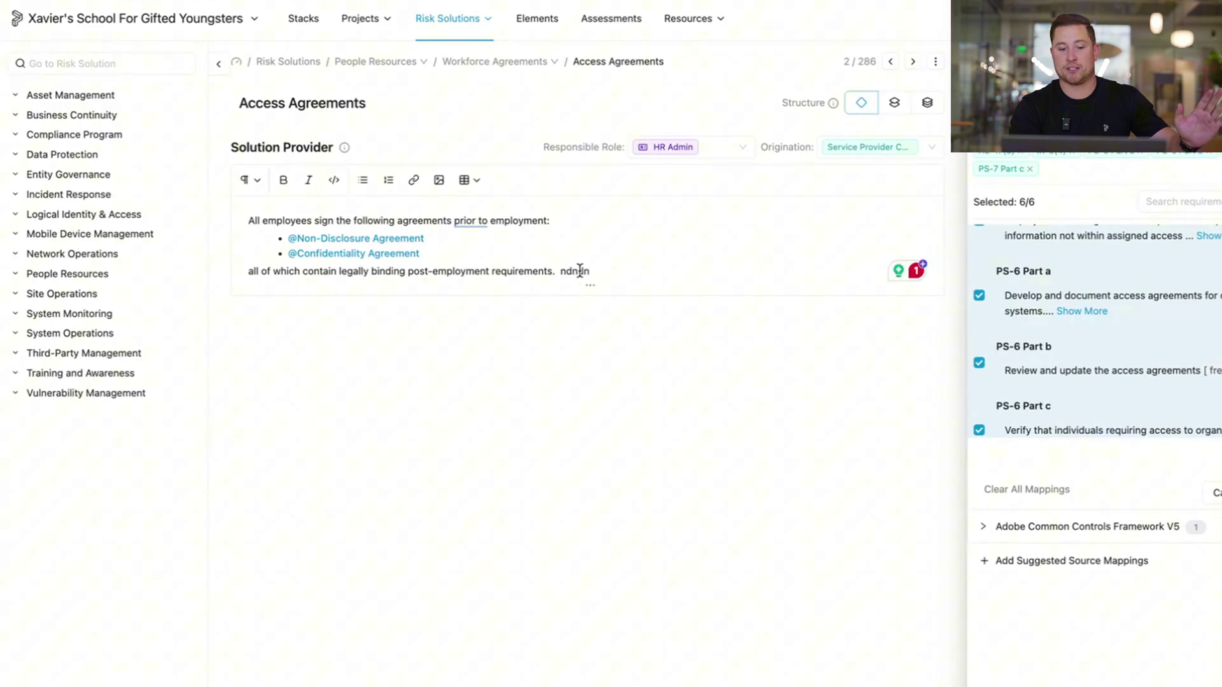
{"action": "left_click_drag", "start_coordinate": [595, 271], "coordinate": [557, 271]}
{"action": "key", "text": "BackSpace"}
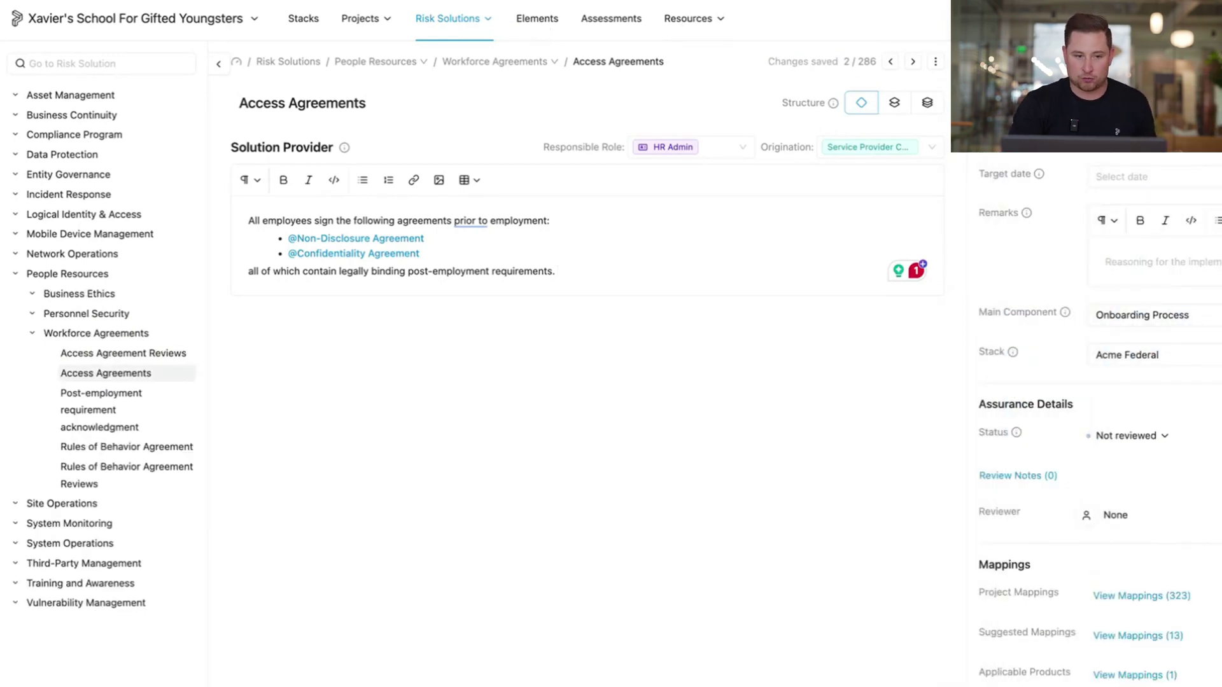
- Go back to the Xavybaby Sauce dashboard and show the Attachments list of appendices A through S
{"action": "left_click", "coordinate": [140, 2]}
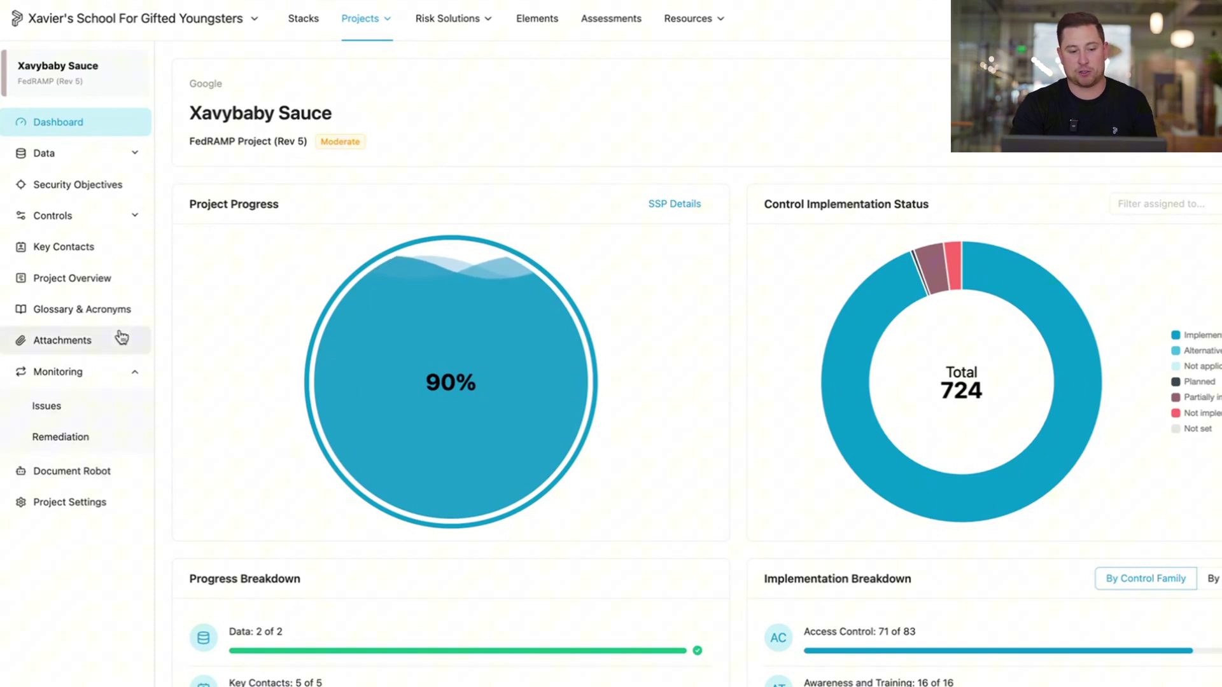
{"action": "left_click", "coordinate": [90, 356]}
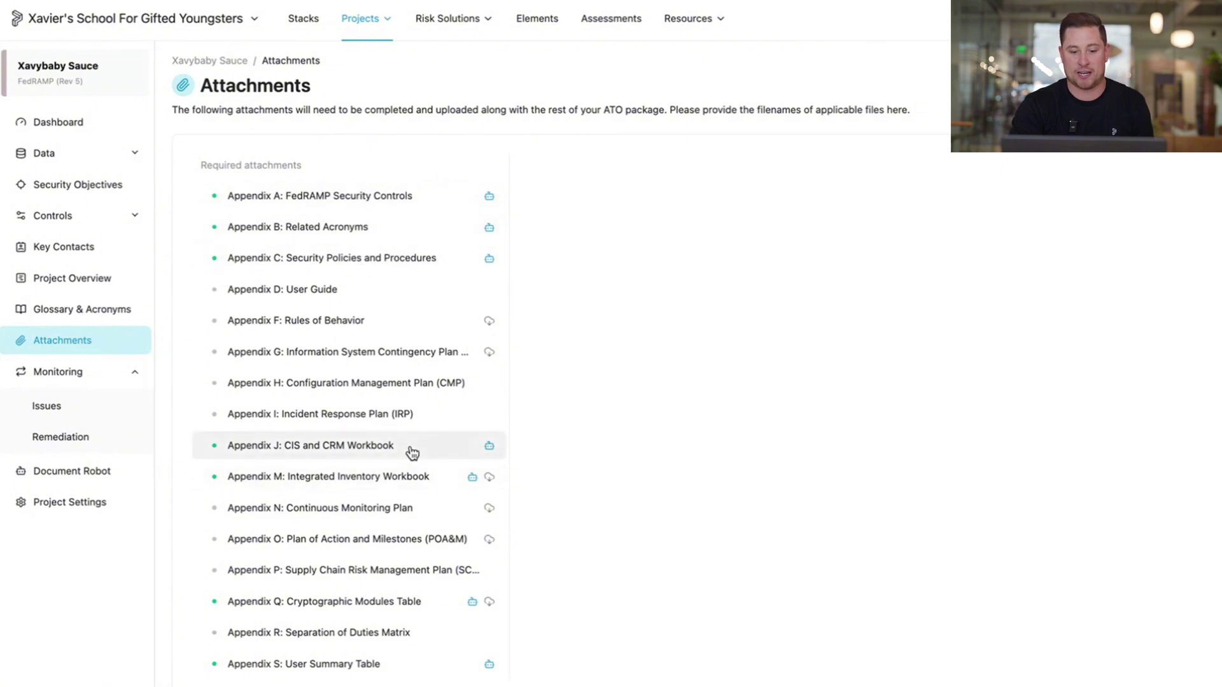
- Generate the SSP XML export from Document Robot and scroll through its location entries
{"action": "left_click", "coordinate": [94, 485]}
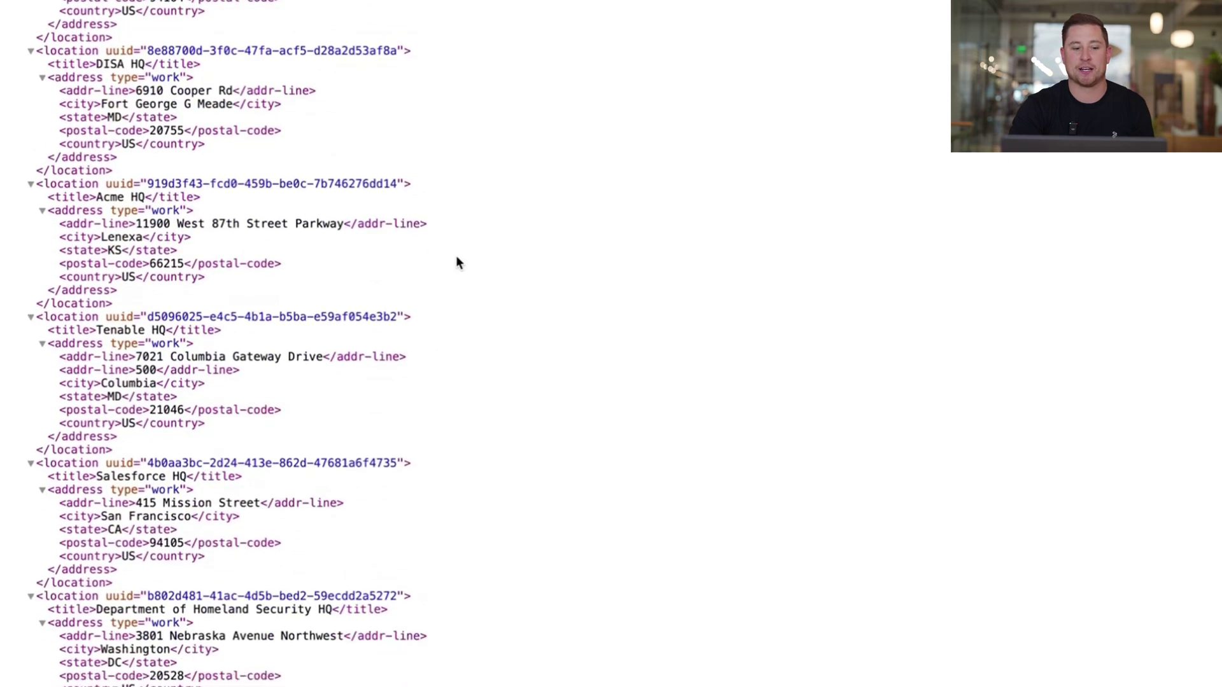
{"action": "scroll", "coordinate": [457, 261], "scroll_direction": "down", "scroll_amount": 11}
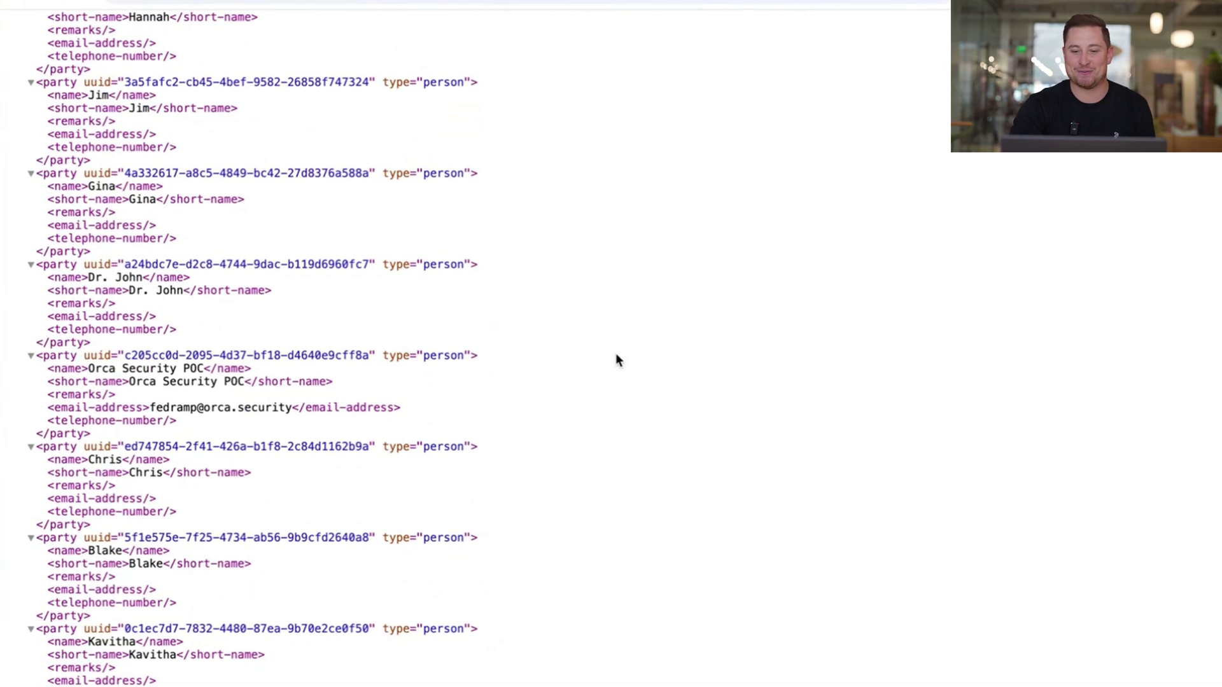
- Bring the SSP Word document to full screen and jump from its Table of Contents to AC-2(1)
{"action": "key", "text": "ctrl+Up"}
{"action": "left_click", "coordinate": [523, 275]}
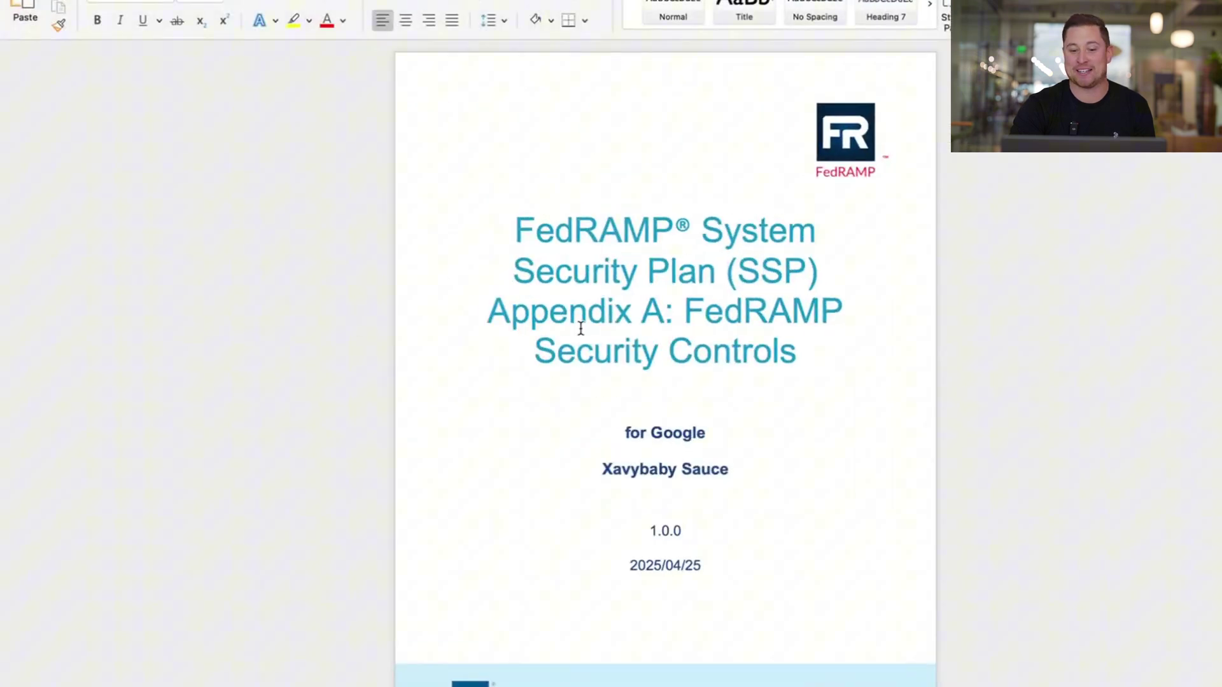
{"action": "scroll", "coordinate": [581, 325], "scroll_direction": "down", "scroll_amount": 1}
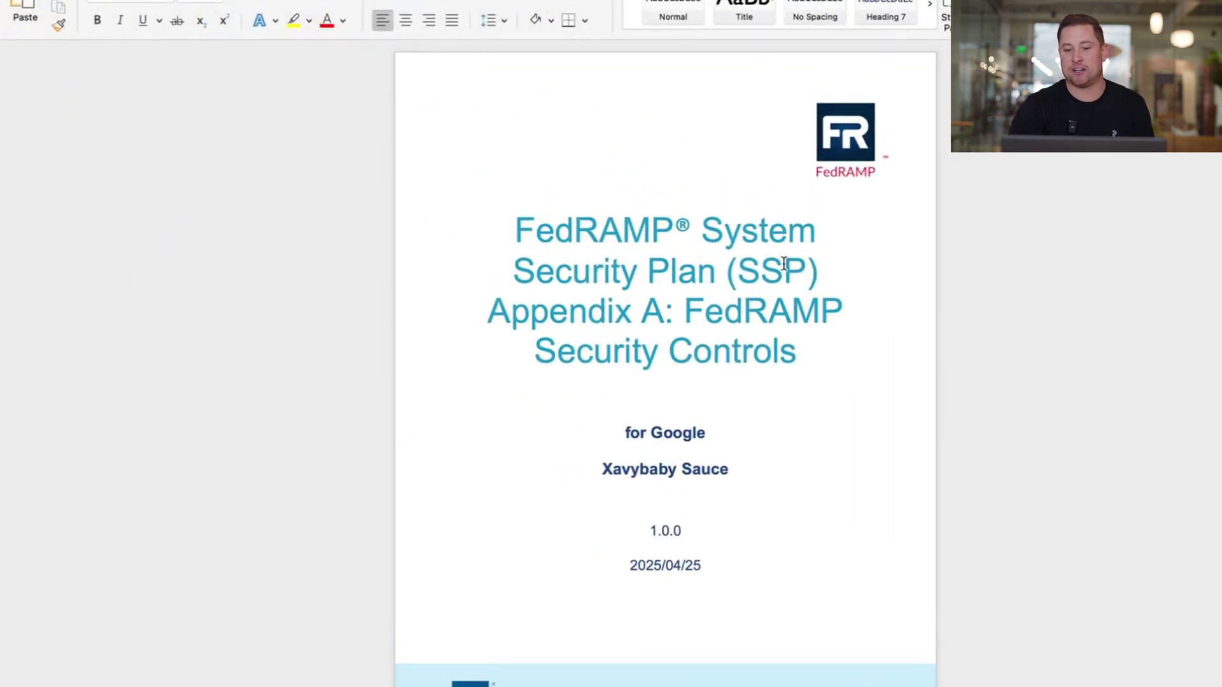
{"action": "scroll", "coordinate": [665, 439], "scroll_direction": "down", "scroll_amount": 10}
{"action": "scroll", "coordinate": [664, 441], "scroll_direction": "down", "scroll_amount": 15}
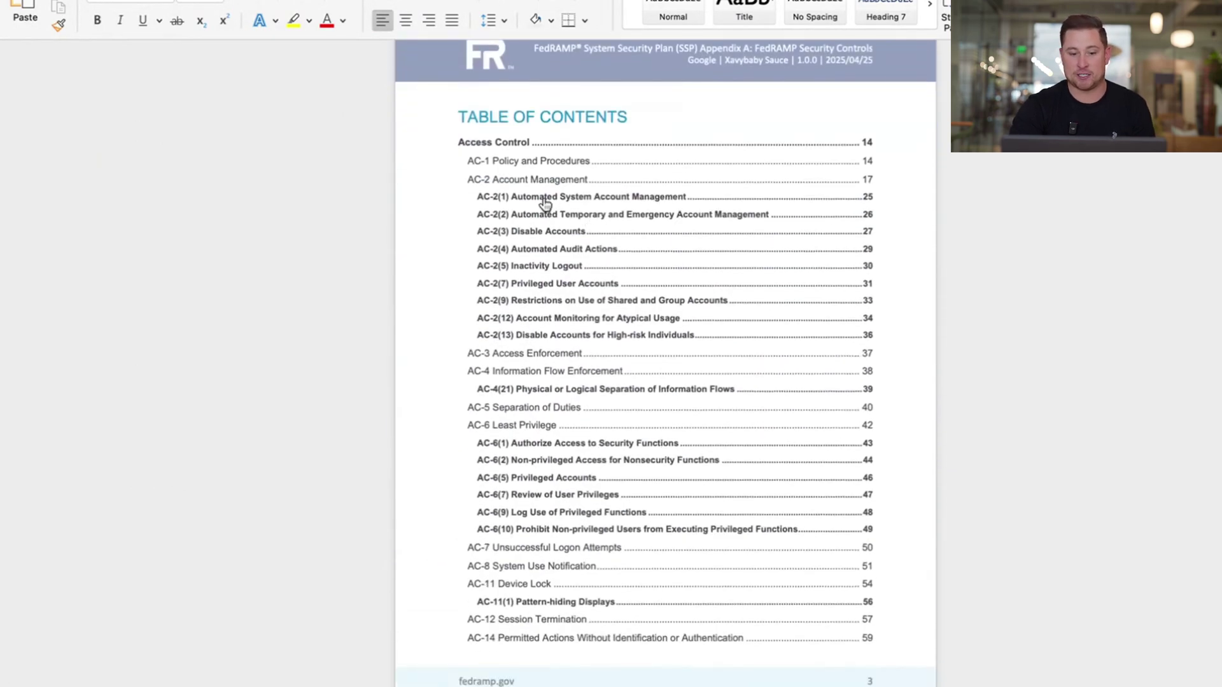
{"action": "left_click", "coordinate": [544, 202]}
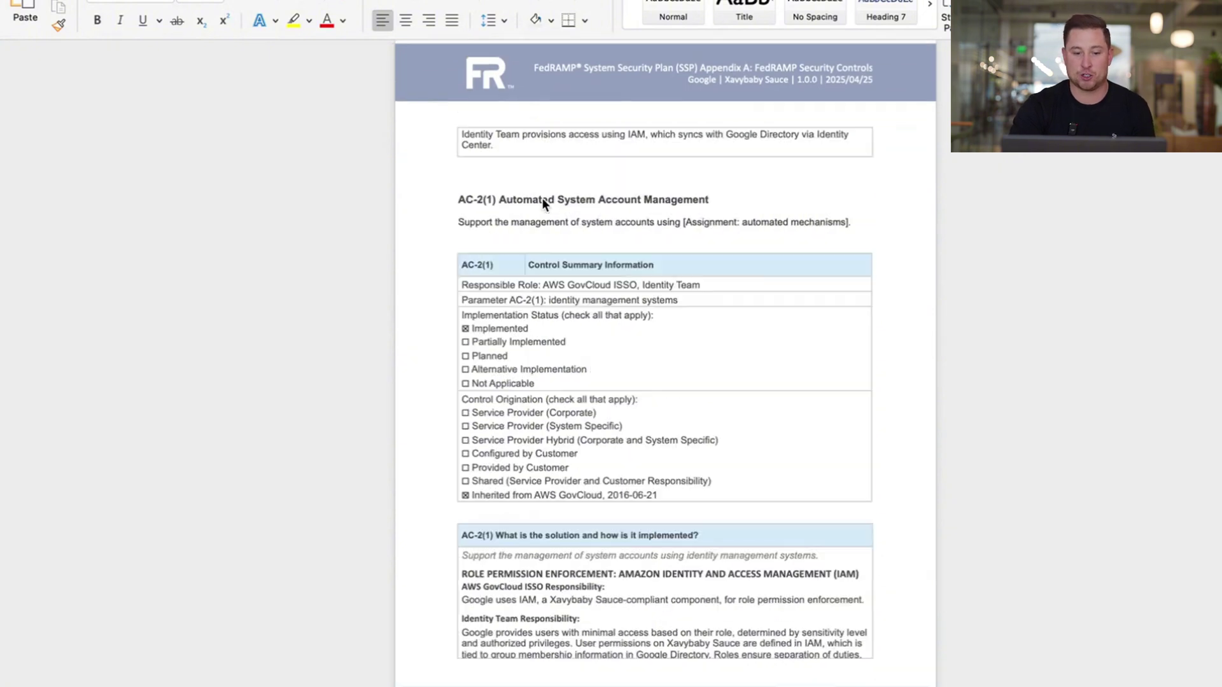
- Select the AC-2(1) summary sentence and part of its implementation description
{"action": "scroll", "coordinate": [596, 387], "scroll_direction": "down", "scroll_amount": 1}
{"action": "scroll", "coordinate": [596, 387], "scroll_direction": "down", "scroll_amount": 1}
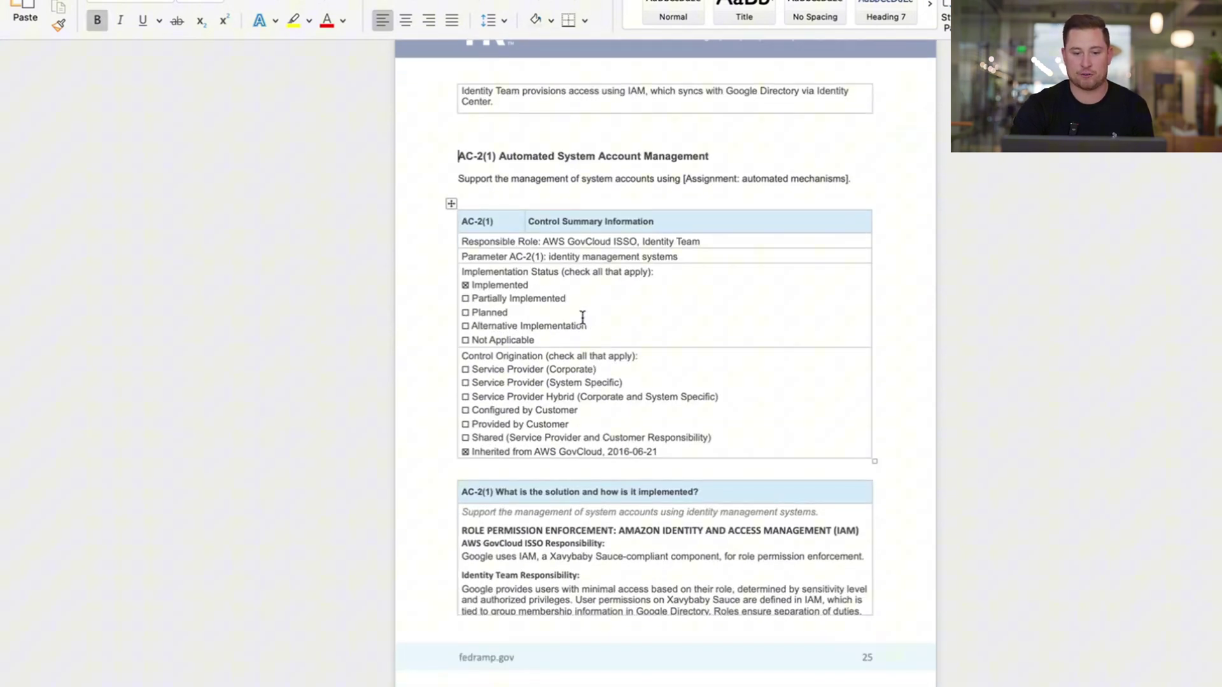
{"action": "scroll", "coordinate": [505, 337], "scroll_direction": "down", "scroll_amount": 10}
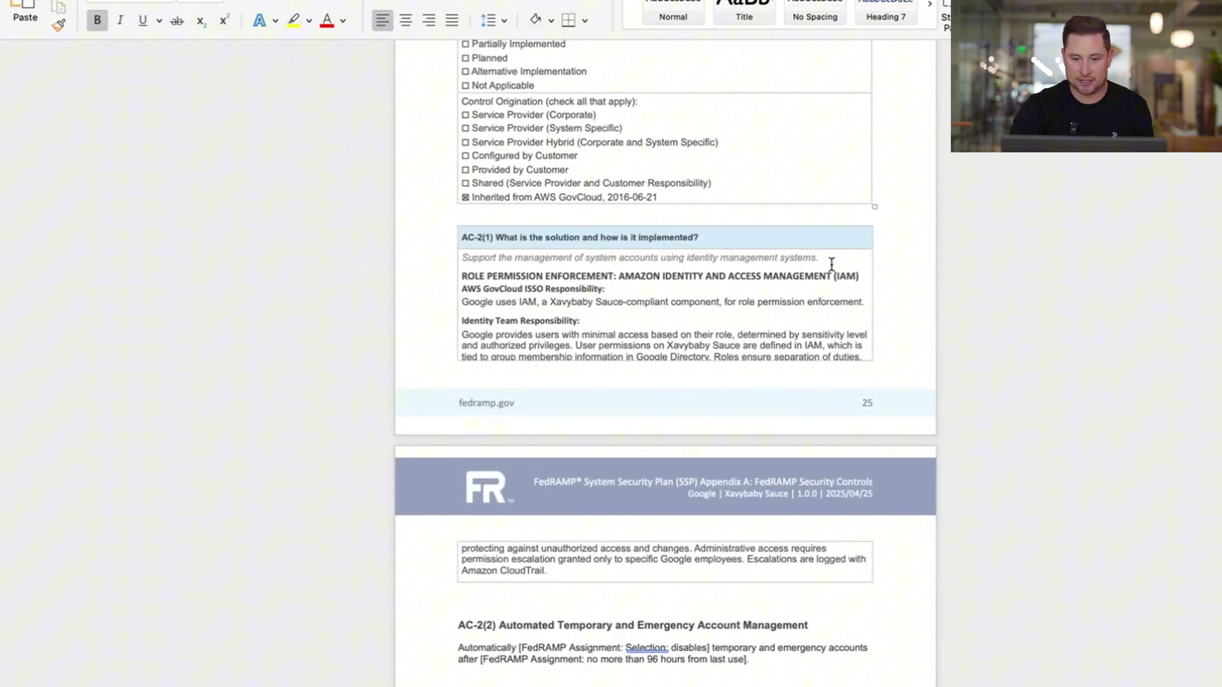
{"action": "left_click_drag", "start_coordinate": [831, 264], "coordinate": [437, 260]}
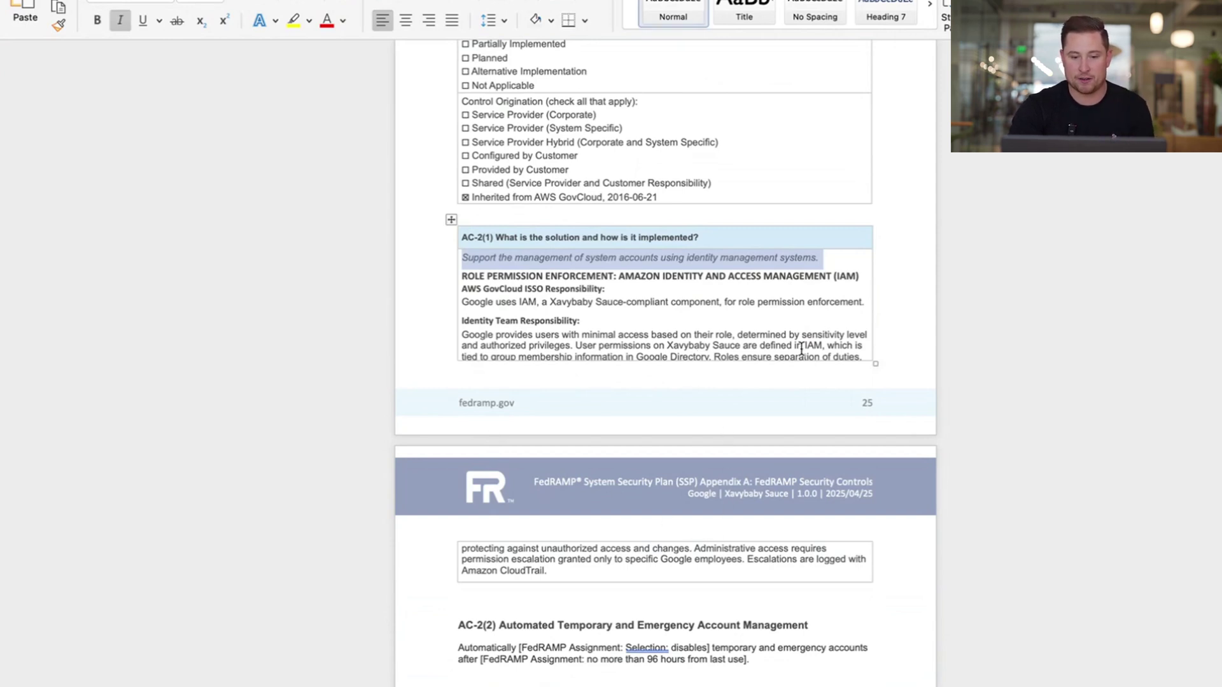
{"action": "left_click_drag", "start_coordinate": [802, 349], "coordinate": [459, 276]}
{"action": "scroll", "coordinate": [643, 350], "scroll_direction": "down", "scroll_amount": 10}
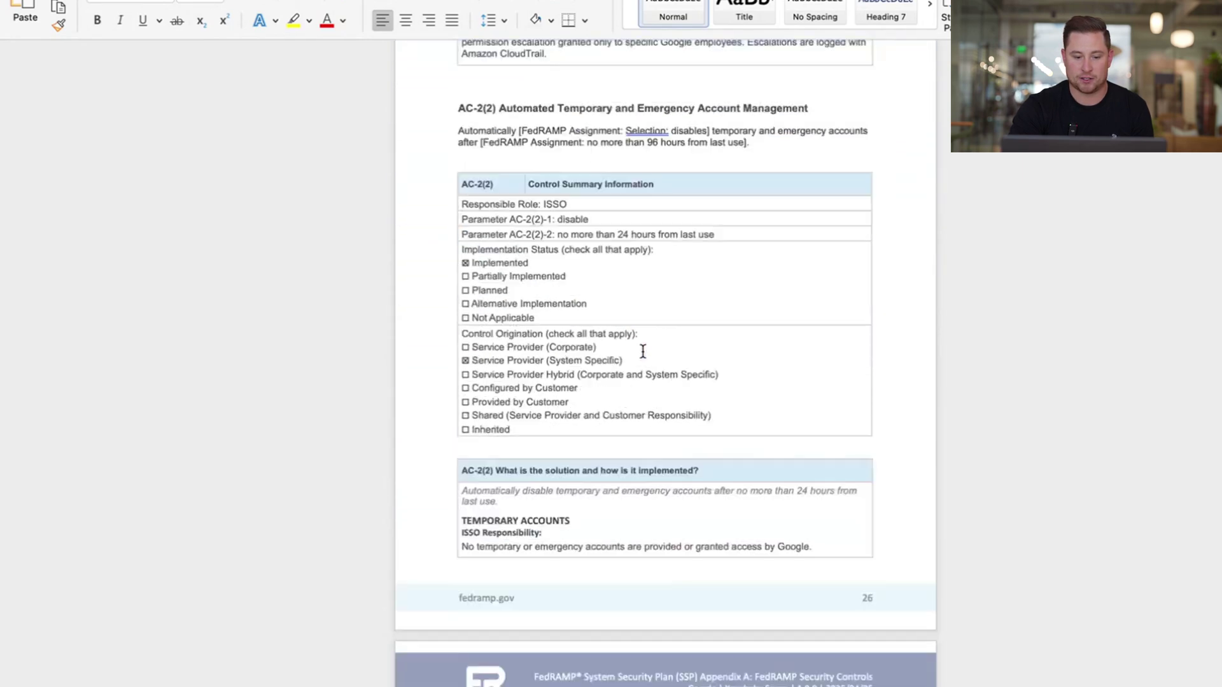
{"action": "scroll", "coordinate": [643, 350], "scroll_direction": "down", "scroll_amount": 12}
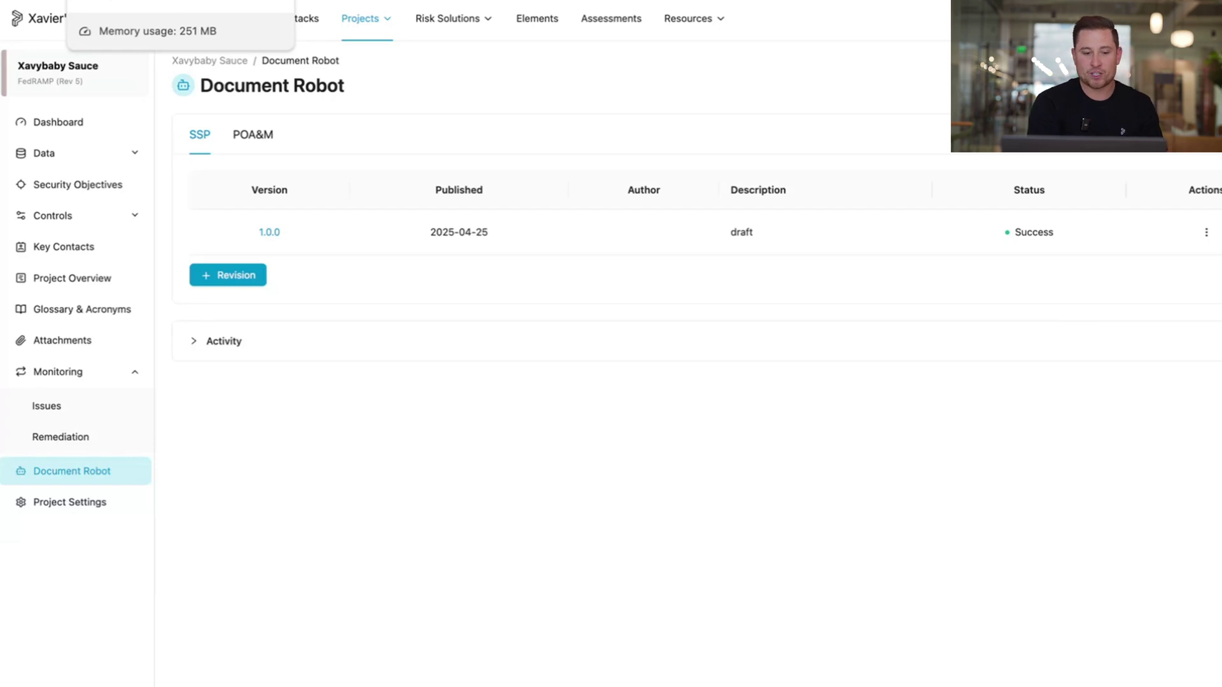
- Open the Issues page showing 215 open issues by severity: 27 critical, 93 high, 87 moderate, 8 low
{"action": "left_click", "coordinate": [89, 414]}
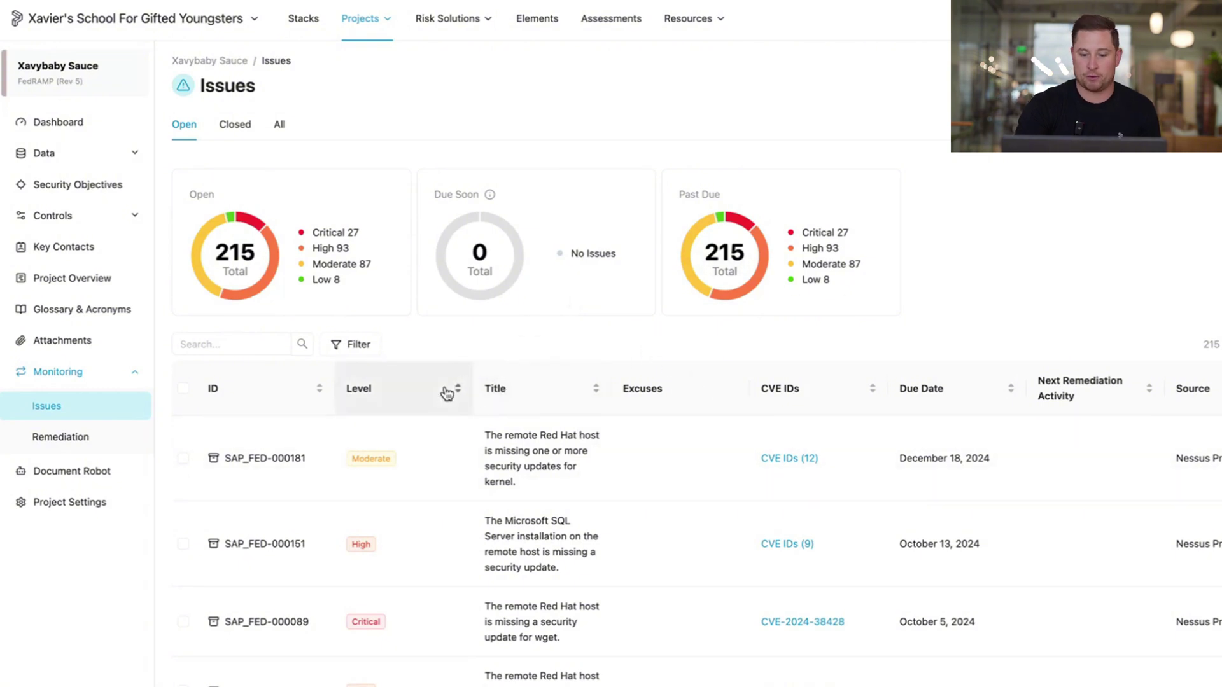
- Review issue SAP_FED-000181's Remediation, Closure and Properties tabs, then return to Document Robot
{"action": "left_click", "coordinate": [701, 499]}
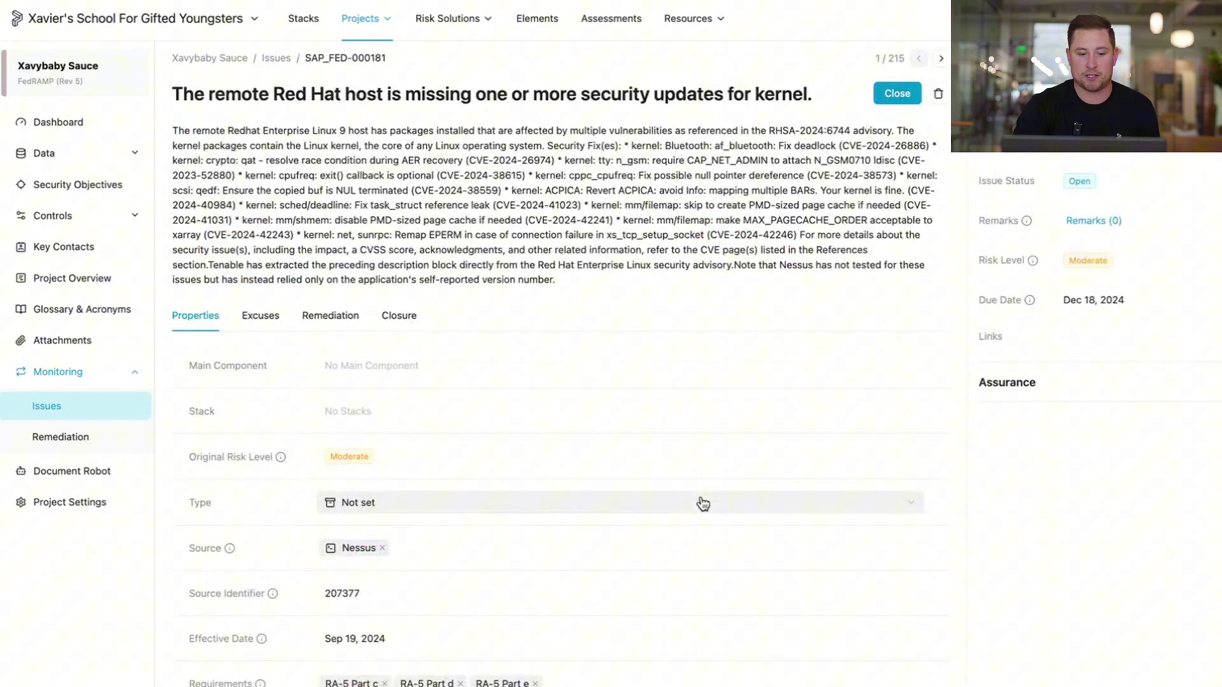
{"action": "left_click", "coordinate": [330, 319]}
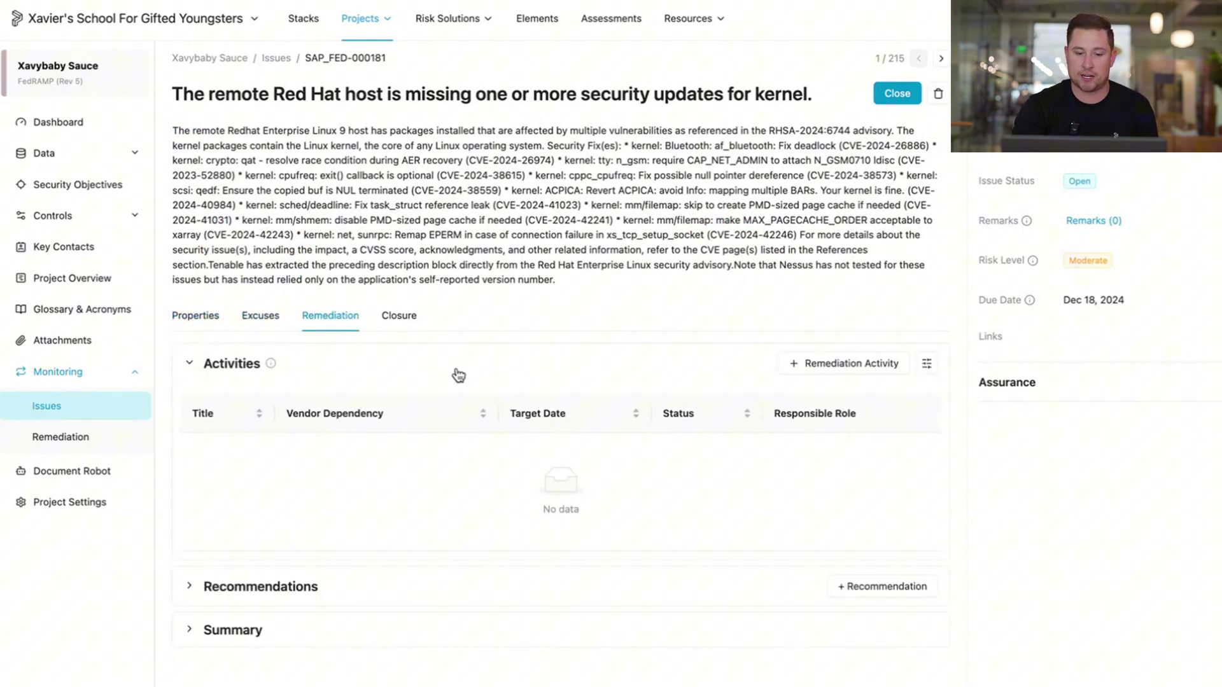
{"action": "left_click", "coordinate": [413, 330]}
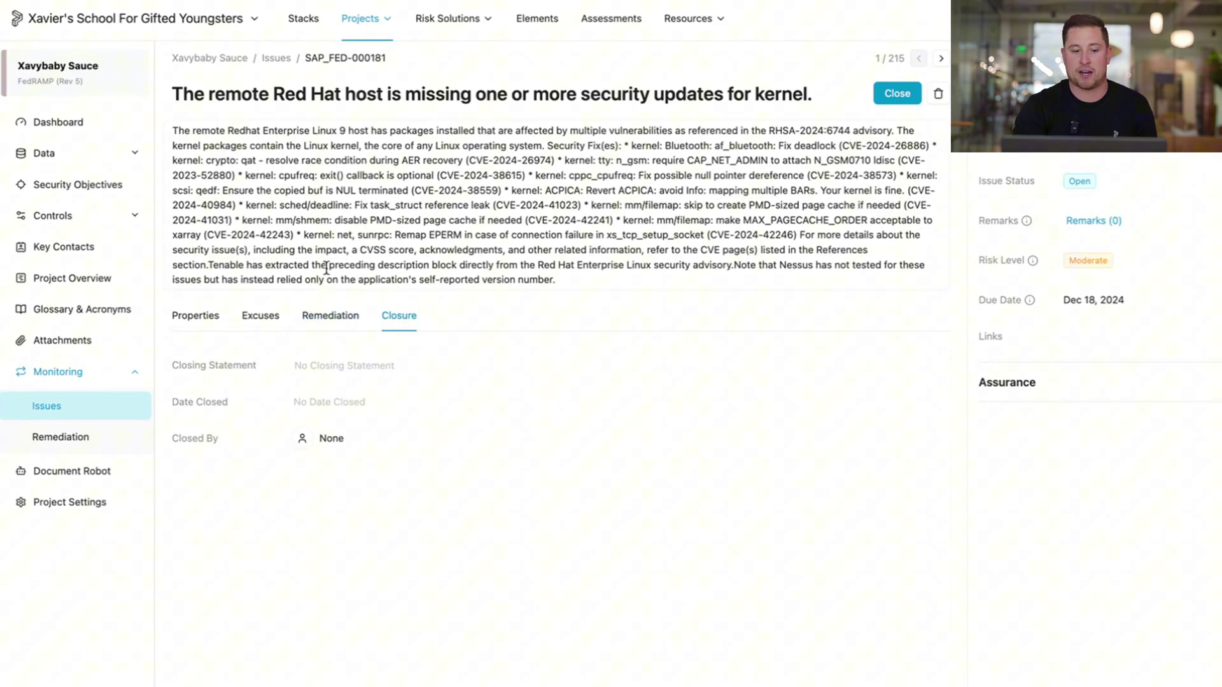
{"action": "left_click", "coordinate": [202, 326]}
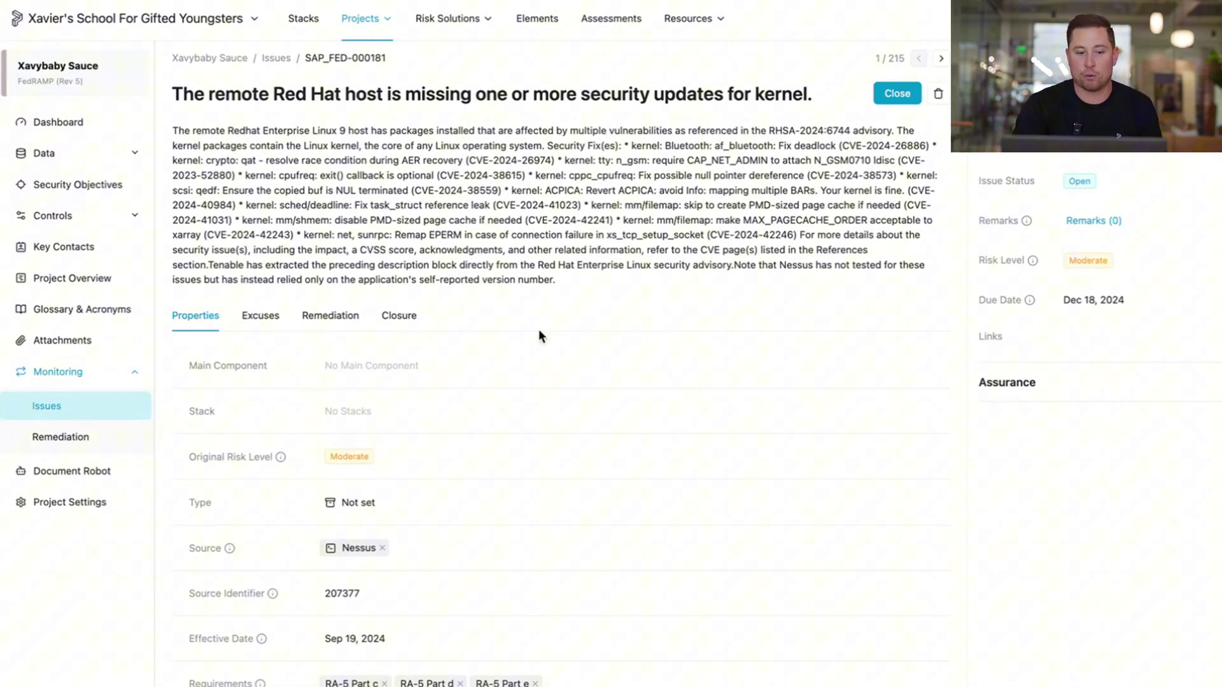
{"action": "left_click", "coordinate": [97, 483]}
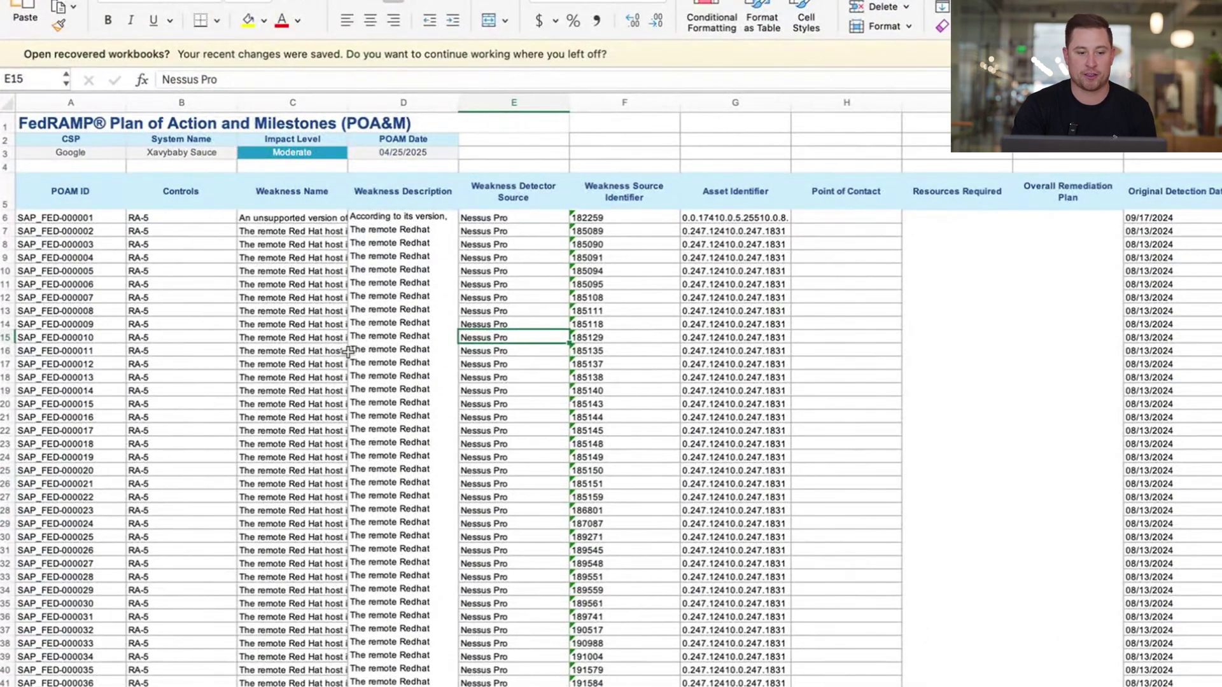
- Scroll the POA&M sheet, then switch to the Record of Changes for Template sheet
{"action": "scroll", "coordinate": [168, 426], "scroll_direction": "right", "scroll_amount": 1}
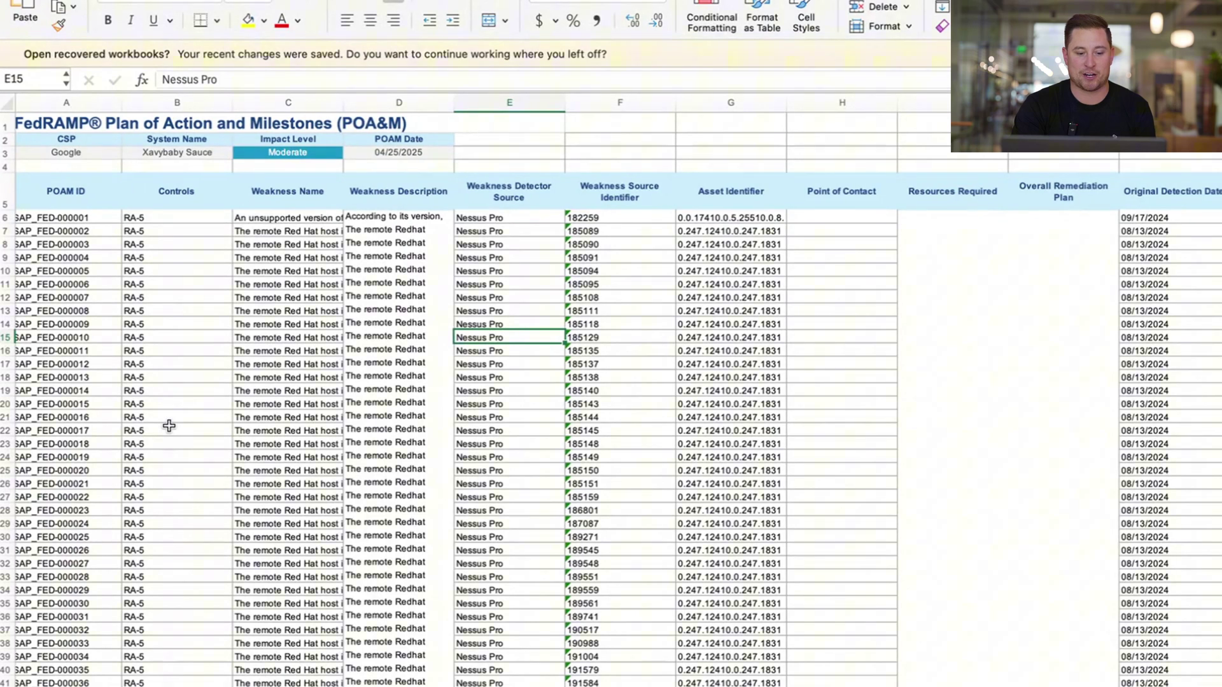
{"action": "key", "text": "super+grave"}
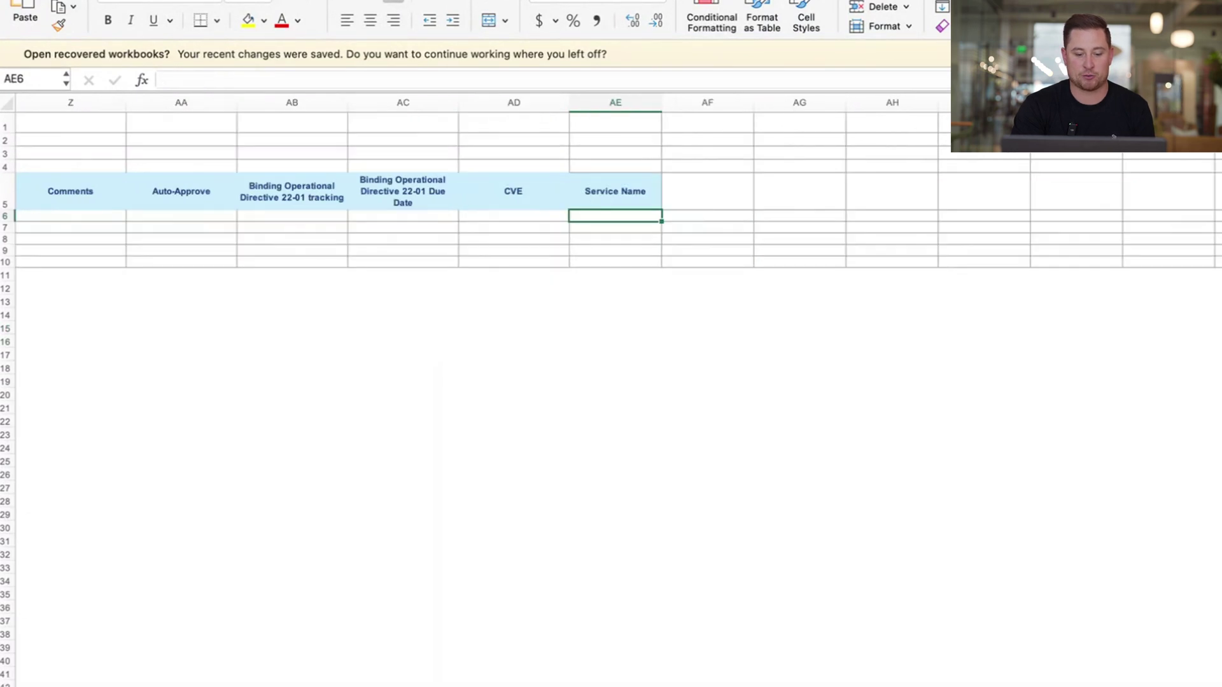
{"action": "key", "text": "ctrl+Home"}
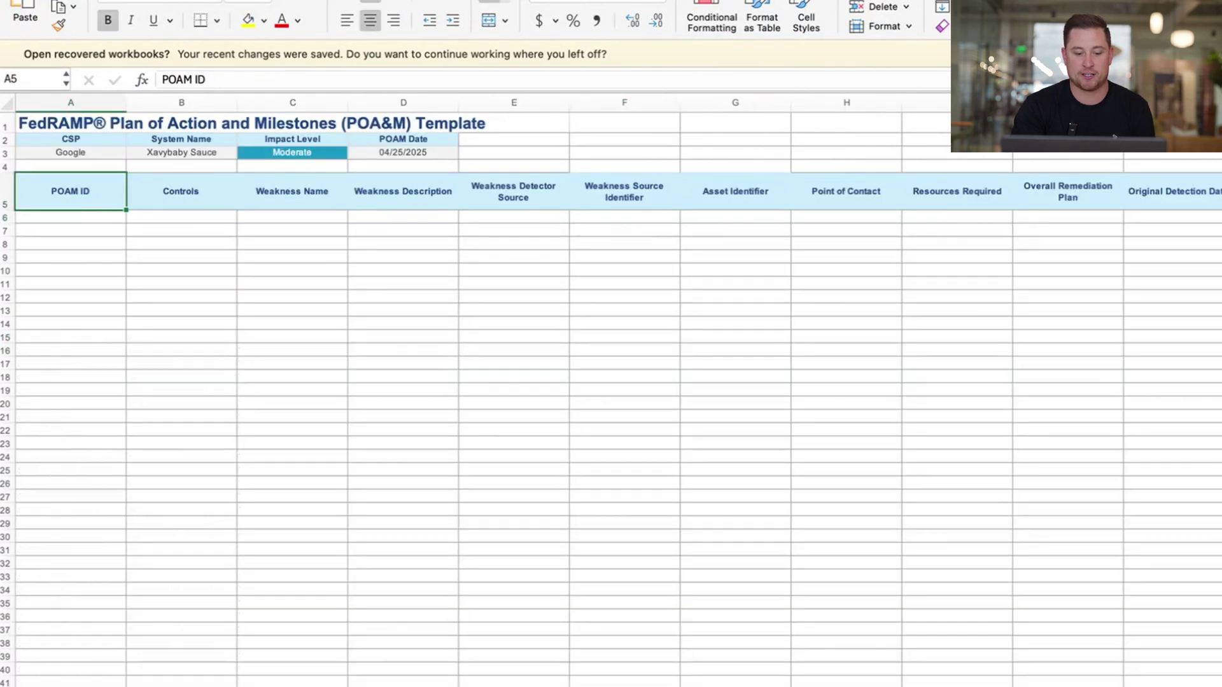
{"action": "left_click", "coordinate": [417, 685]}
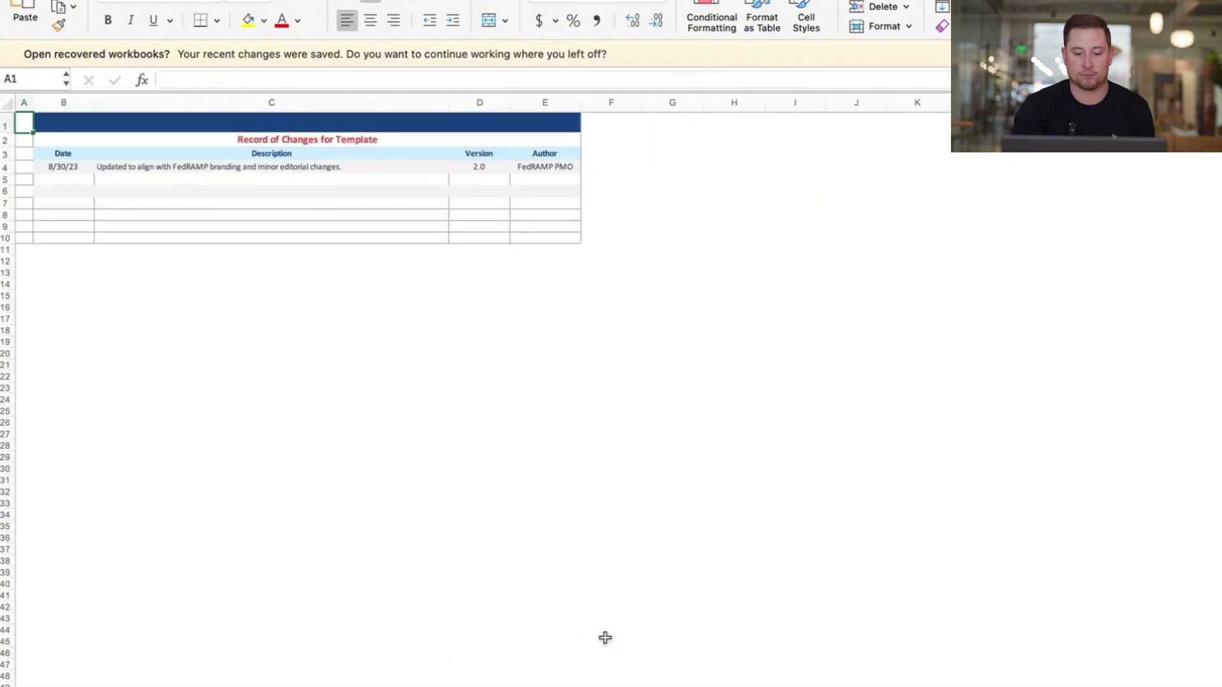